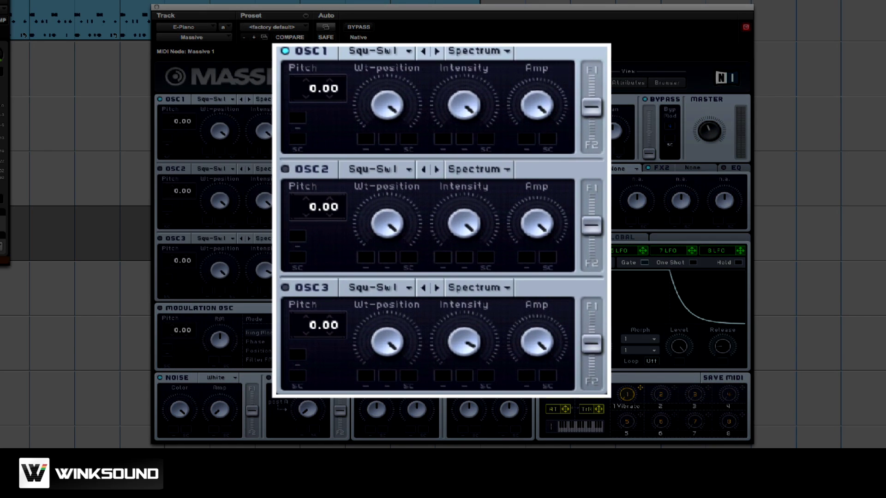
Load the Analog/Electric Acid wavetable into oscillator 1 and fine-tune its Wt-position knob.
left_click(232, 99)
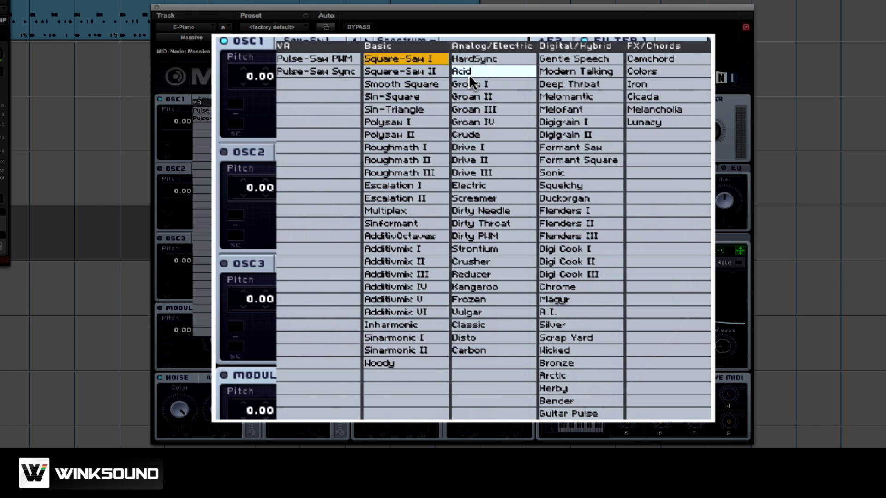
left_click(316, 126)
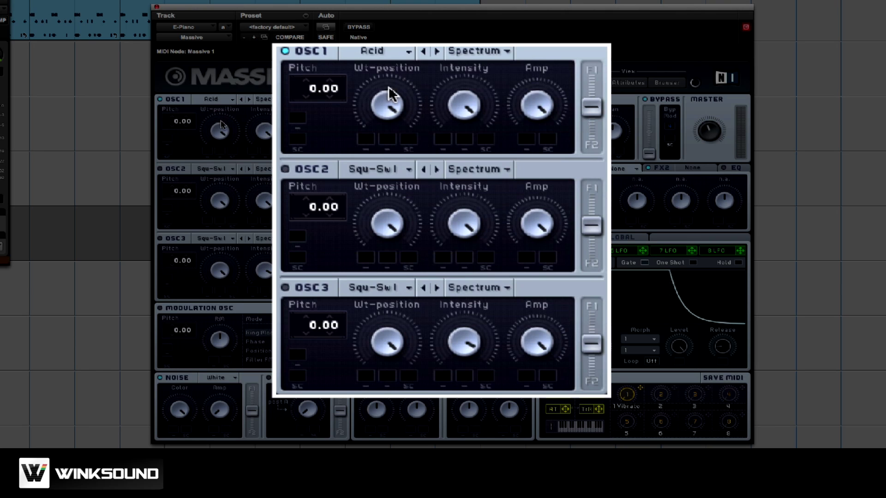
left_click_drag(383, 105, 365, 66)
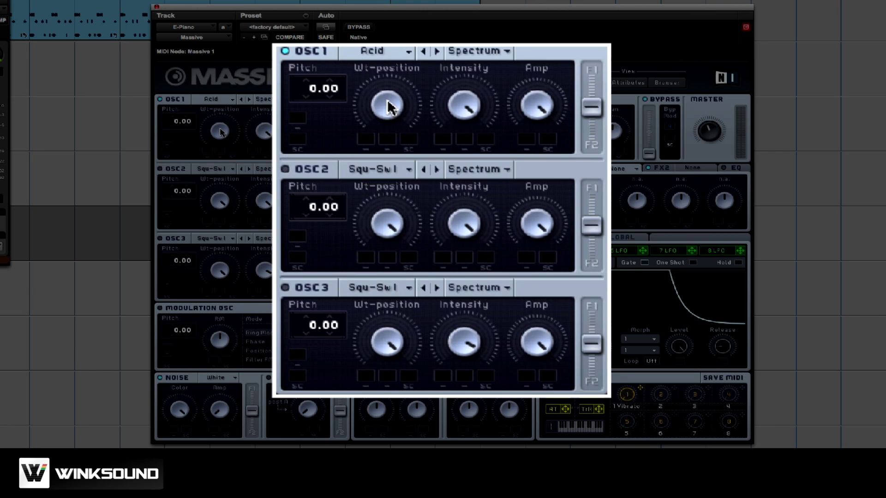
left_click_drag(388, 107, 364, 116)
Turn down oscillator 1's intensity, keeping its mode unchanged for now.
left_click(492, 53)
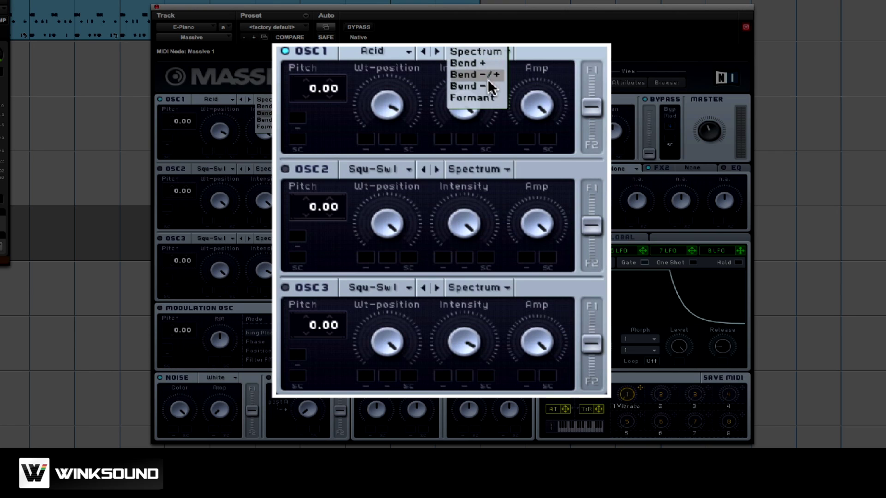
left_click(491, 53)
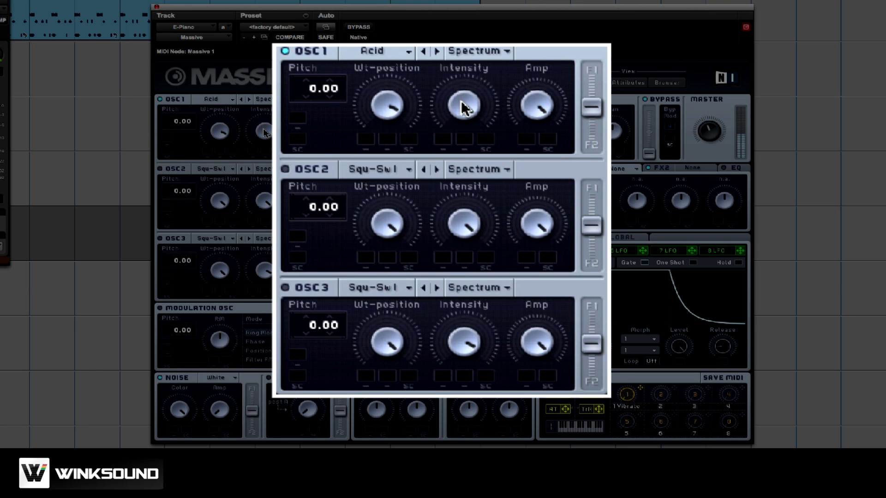
left_click_drag(463, 109, 463, 115)
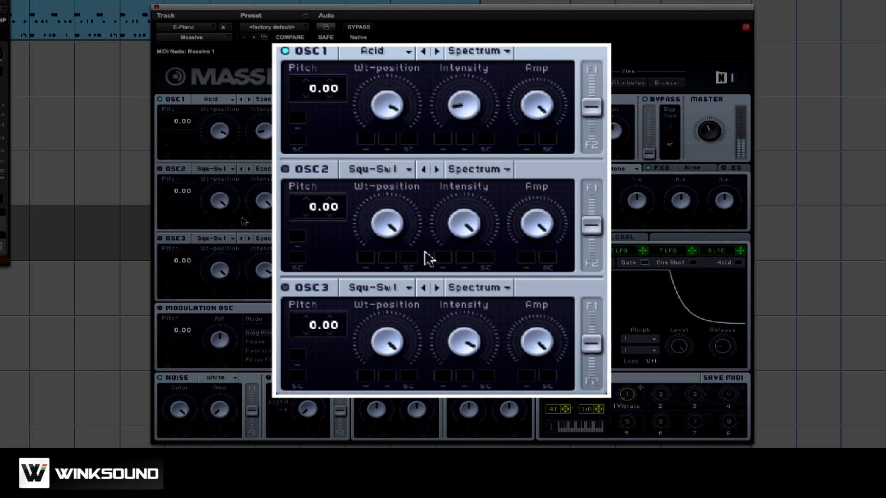
Audition Bend +, Bend -/+ and Bend - on oscillator 1, settling on Bend -.
left_click(482, 52)
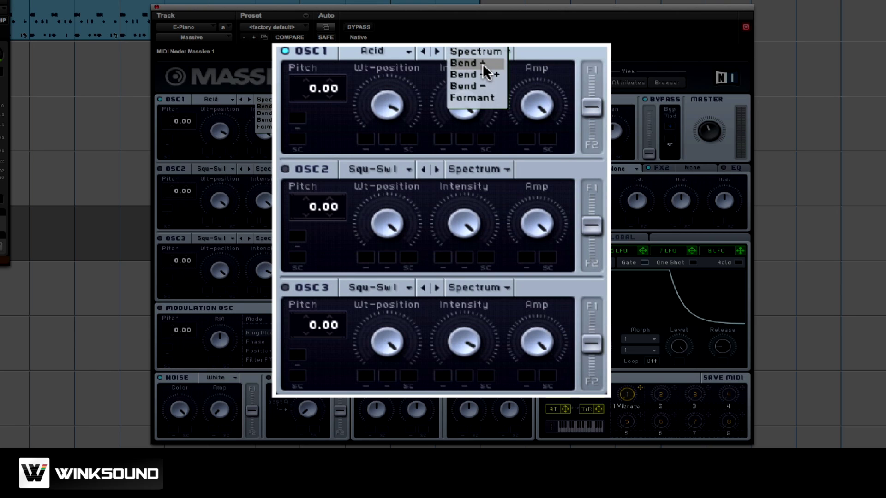
left_click(466, 64)
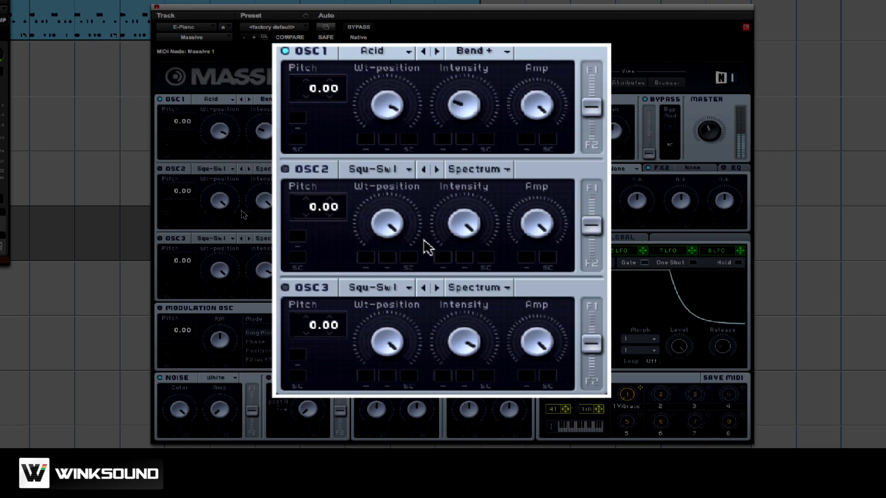
left_click(477, 51)
left_click(479, 75)
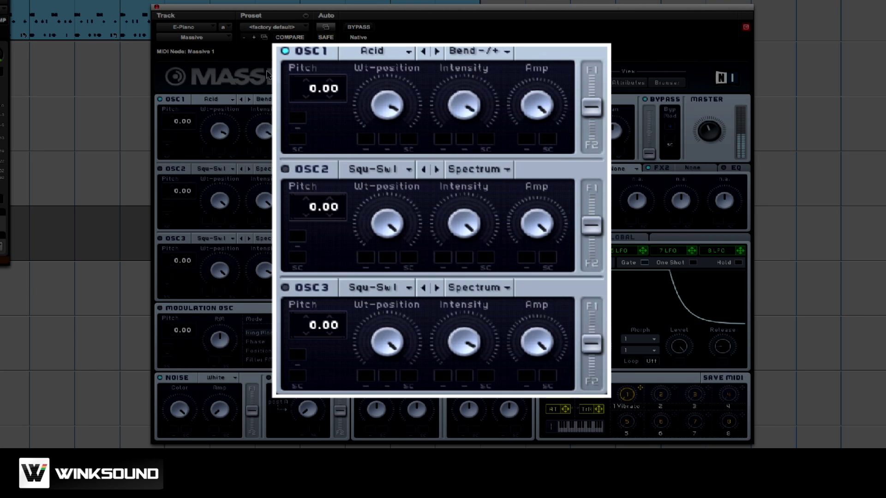
left_click(484, 53)
left_click(483, 87)
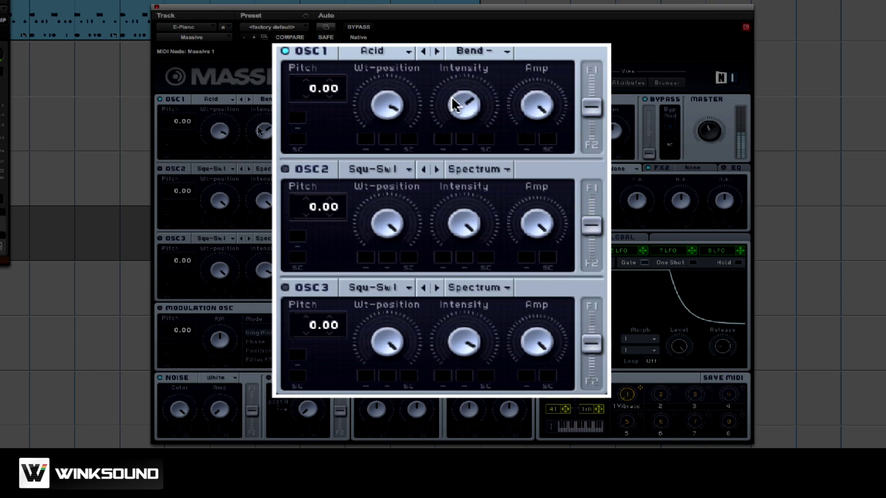
left_click(480, 50)
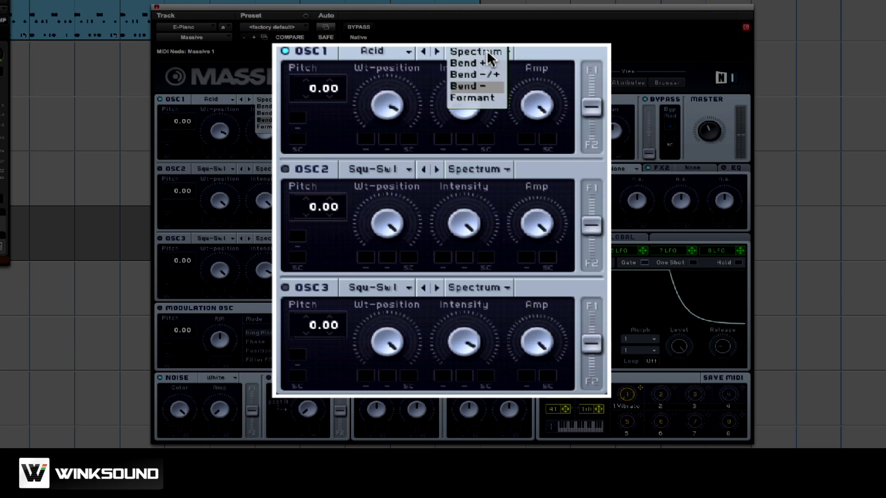
Switch oscillator 1 to Formant mode and pull its Amp knob down.
left_click(475, 99)
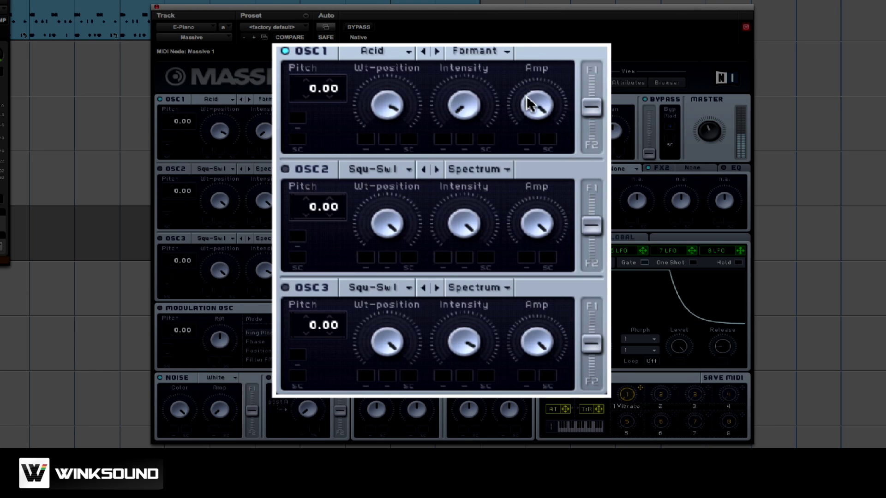
left_click_drag(530, 113, 534, 130)
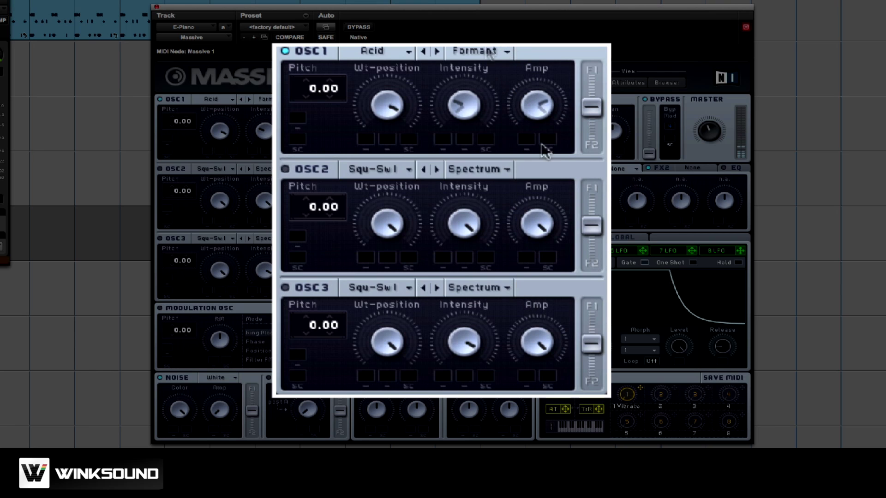
Enable oscillator 2, lower its amplitude, and set it to Bend -/+ mode.
left_click(286, 168)
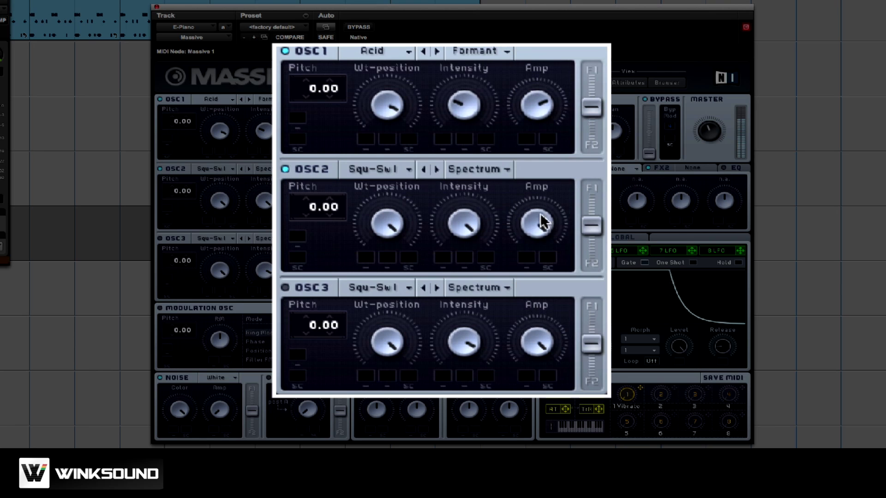
left_click_drag(540, 215, 535, 244)
left_click(474, 170)
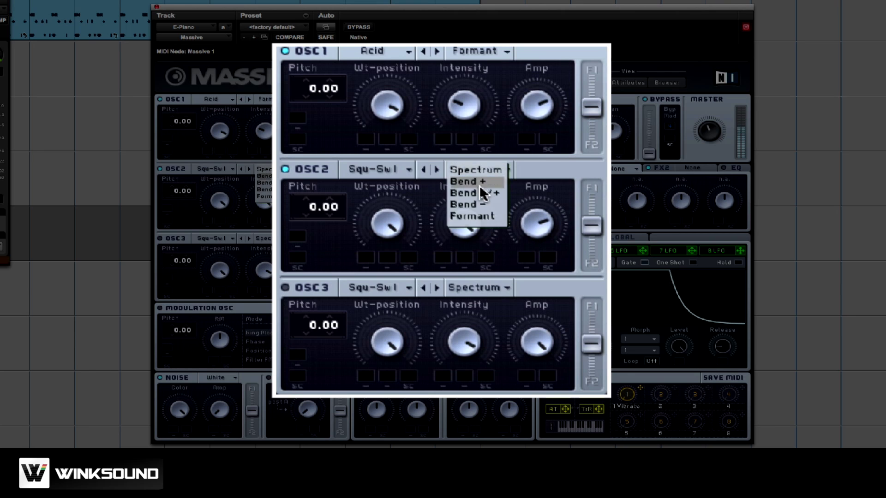
left_click(481, 206)
Reduce oscillator 2's intensity, shift its wavetable position, and drop its pitch to -12.00.
left_click_drag(461, 224, 457, 300)
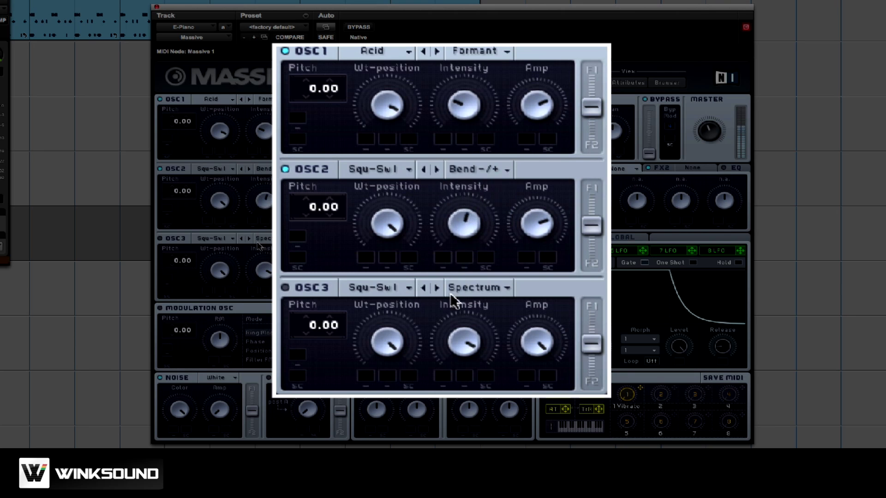
left_click_drag(391, 228, 379, 258)
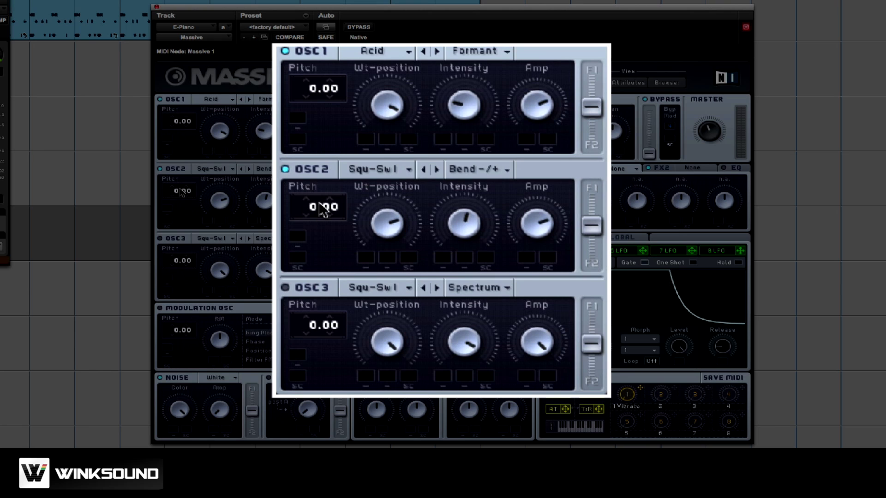
left_click_drag(318, 209, 322, 230)
left_click_drag(181, 205, 182, 207)
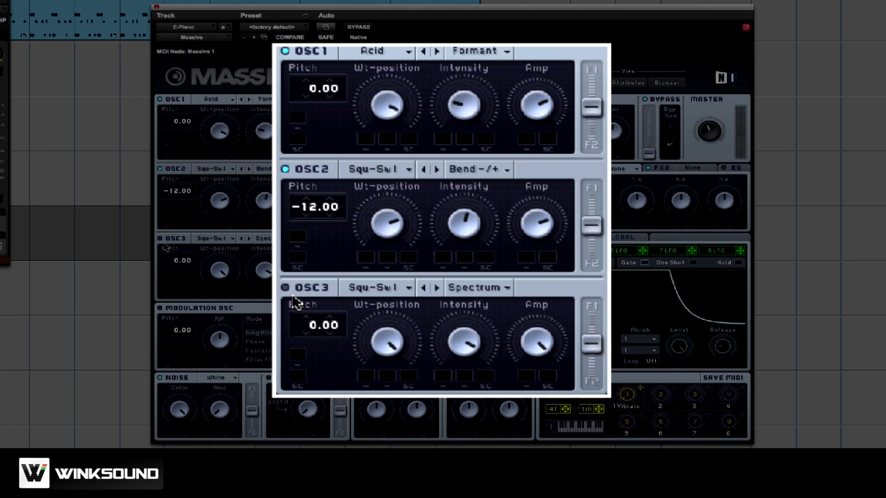
Load Analog/Electric Carbon into oscillator 3, then lower its intensity, wavetable position and amp.
left_click(216, 238)
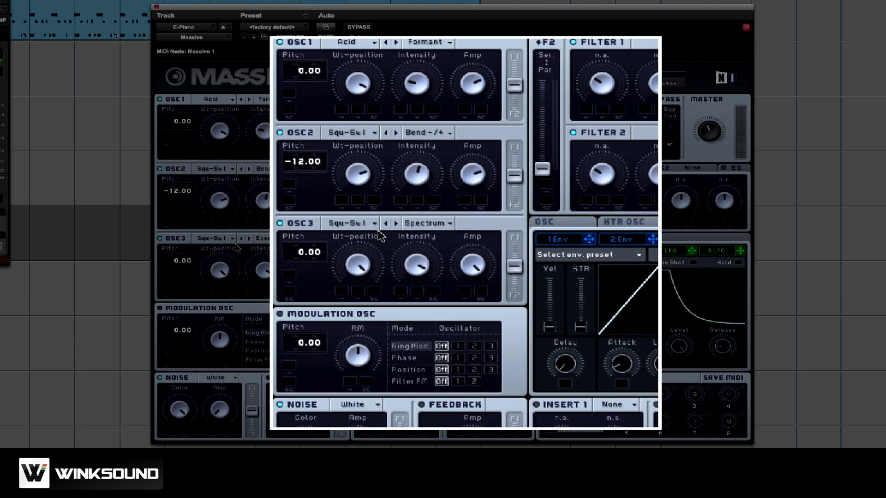
left_click(491, 370)
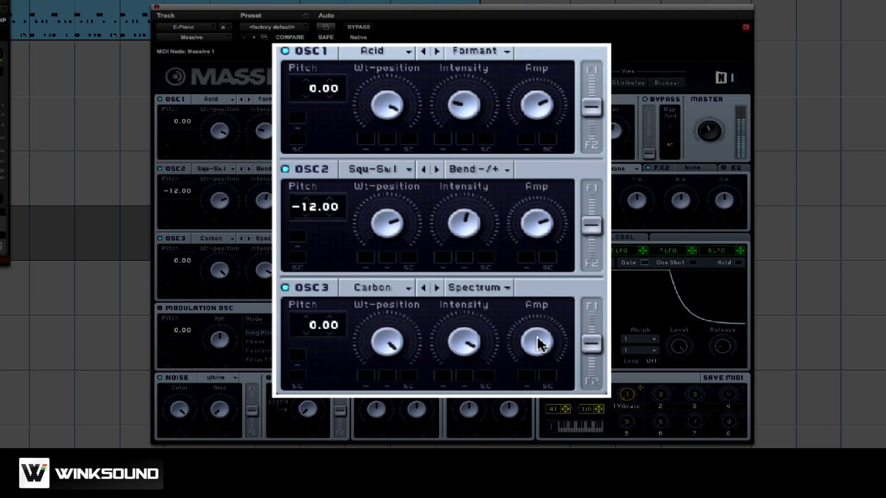
left_click_drag(263, 271, 261, 329)
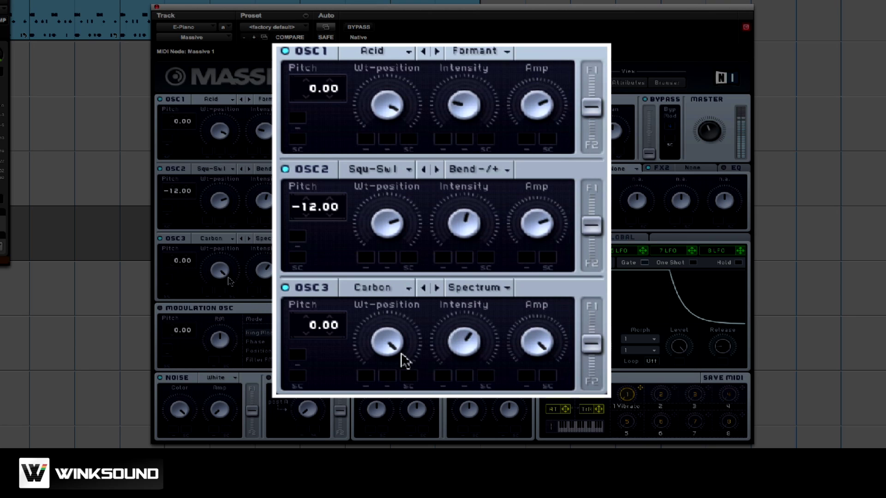
left_click_drag(230, 282, 217, 390)
left_click_drag(319, 285, 309, 299)
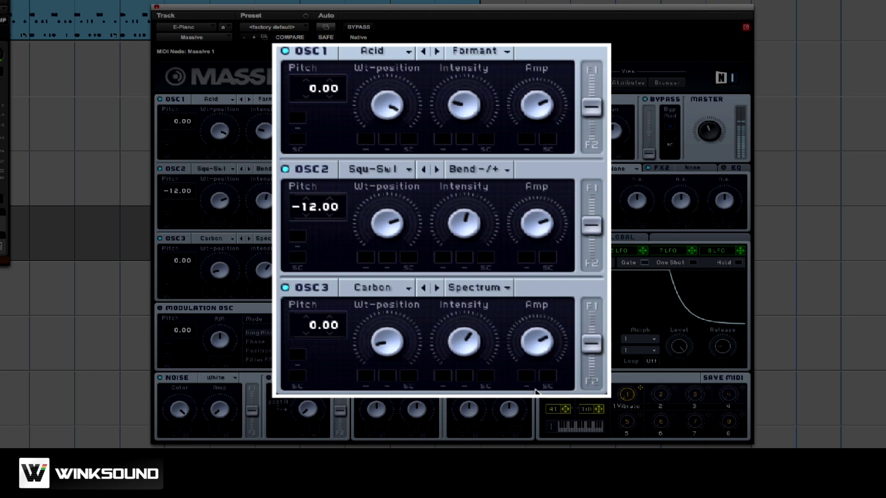
Mute oscillator 1 to listen, then give oscillator 3 Bend + mode with raised intensity.
left_click_drag(183, 260, 183, 253)
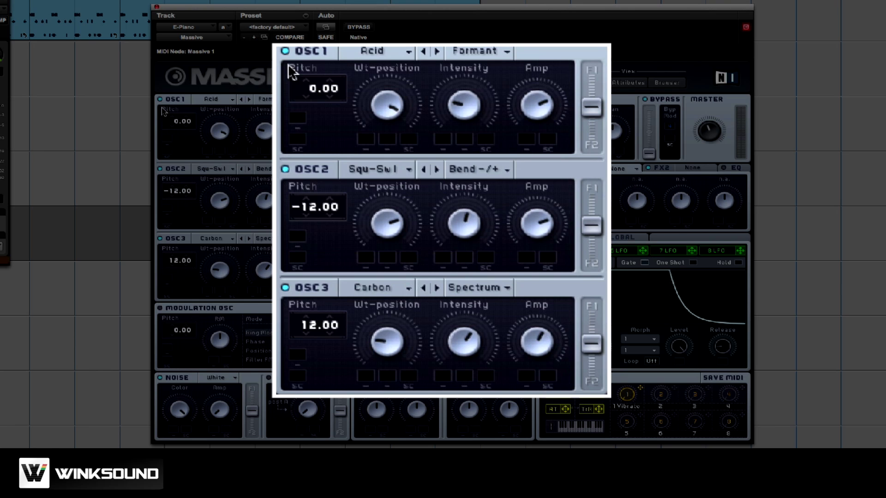
left_click(160, 99)
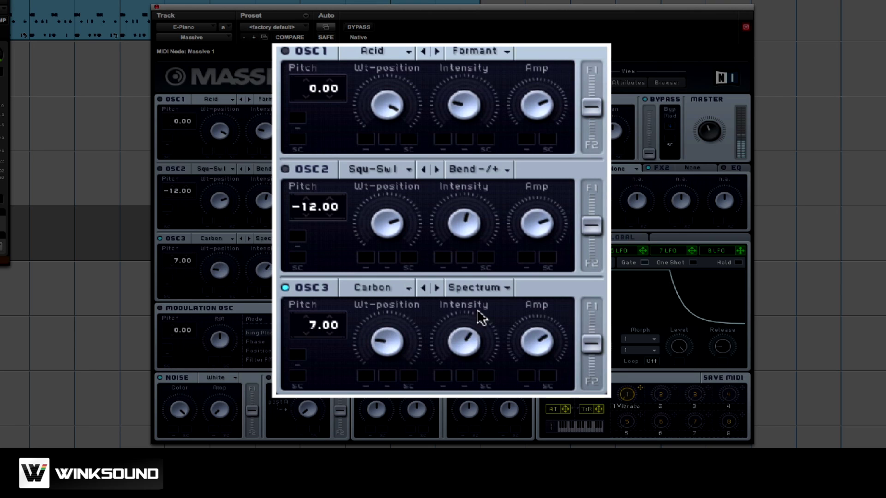
left_click(490, 289)
left_click(278, 248)
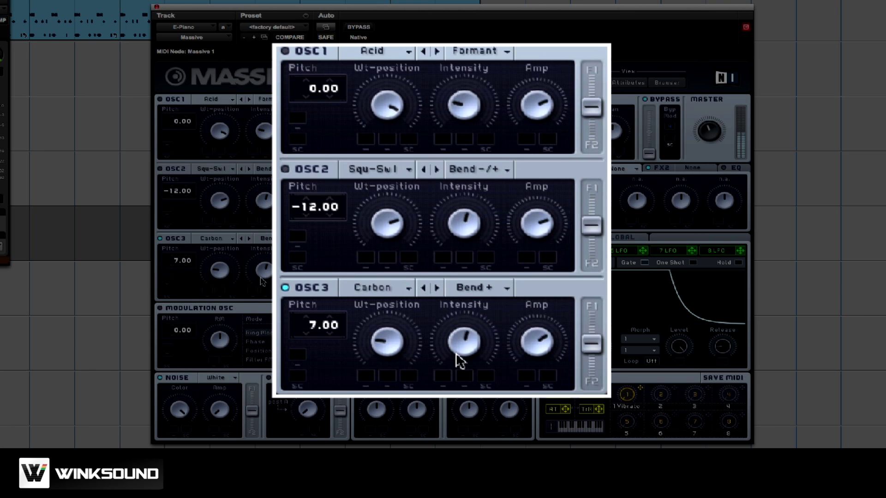
mouse_move(451, 319)
left_mouse_down()
mouse_move(451, 310)
mouse_move(450, 329)
left_mouse_up()
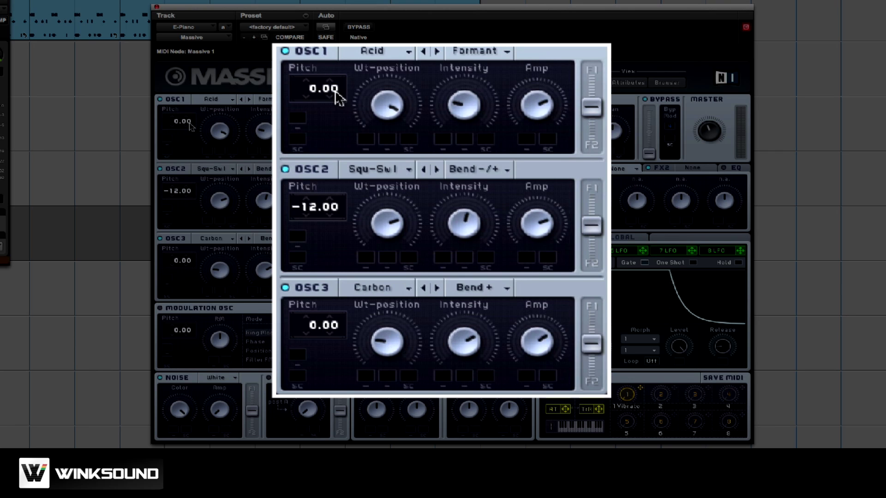
Detune pitches for chorus: OSC1 to 0.06, OSC2 to -12.05, OSC3 just sharp of 0.00.
left_click_drag(339, 86, 341, 80)
mouse_move(338, 217)
left_mouse_down()
mouse_move(340, 233)
mouse_move(347, 218)
left_mouse_up()
left_click_drag(329, 329, 330, 331)
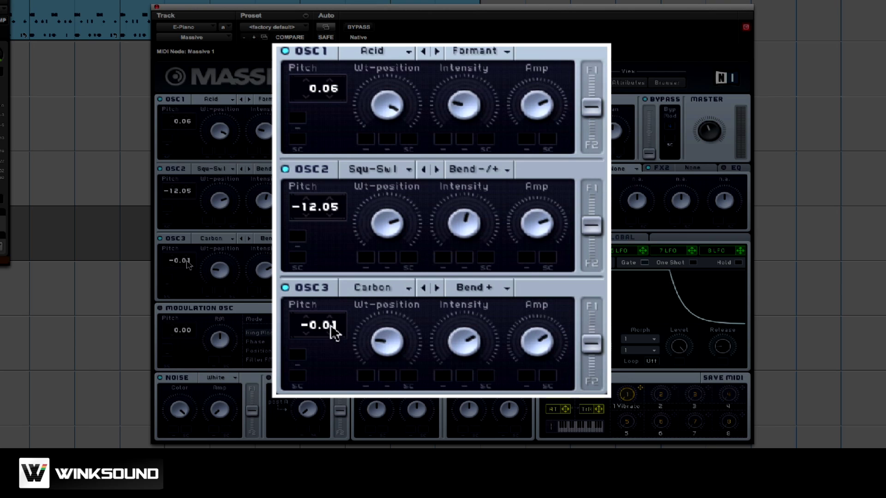
left_click_drag(332, 333, 338, 329)
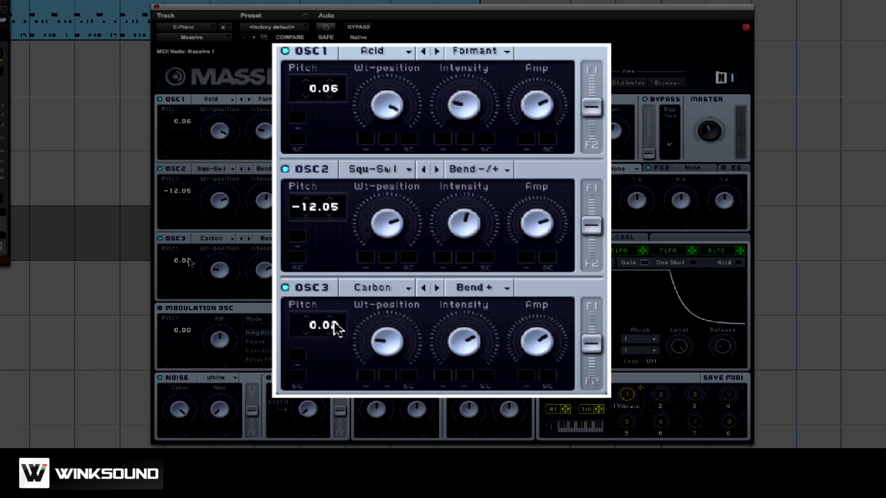